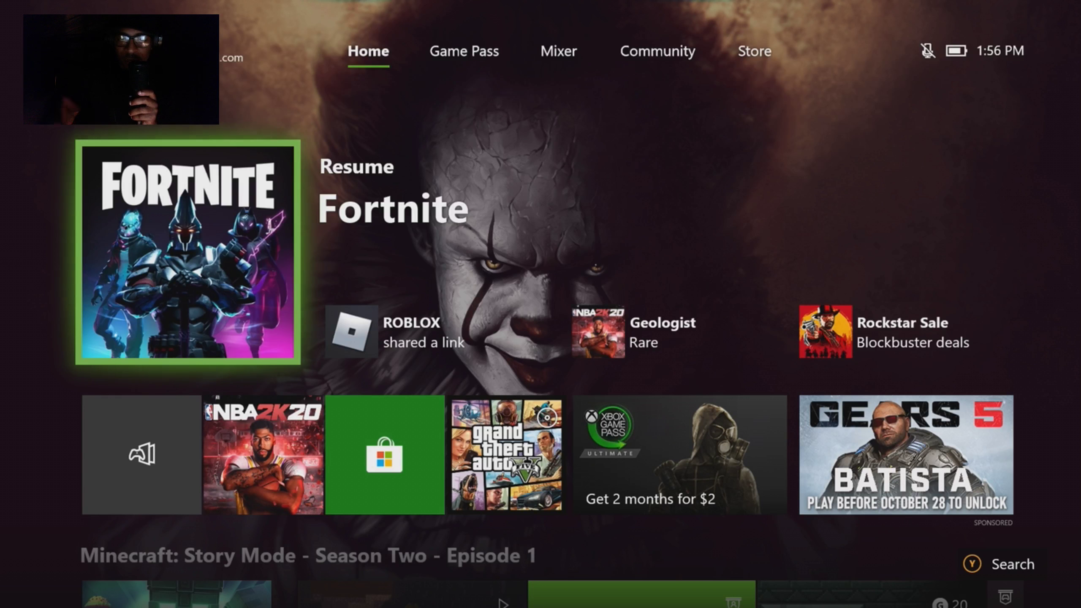
Open console Settings from the guide's gear tab, landing on Personalization.
key("super")
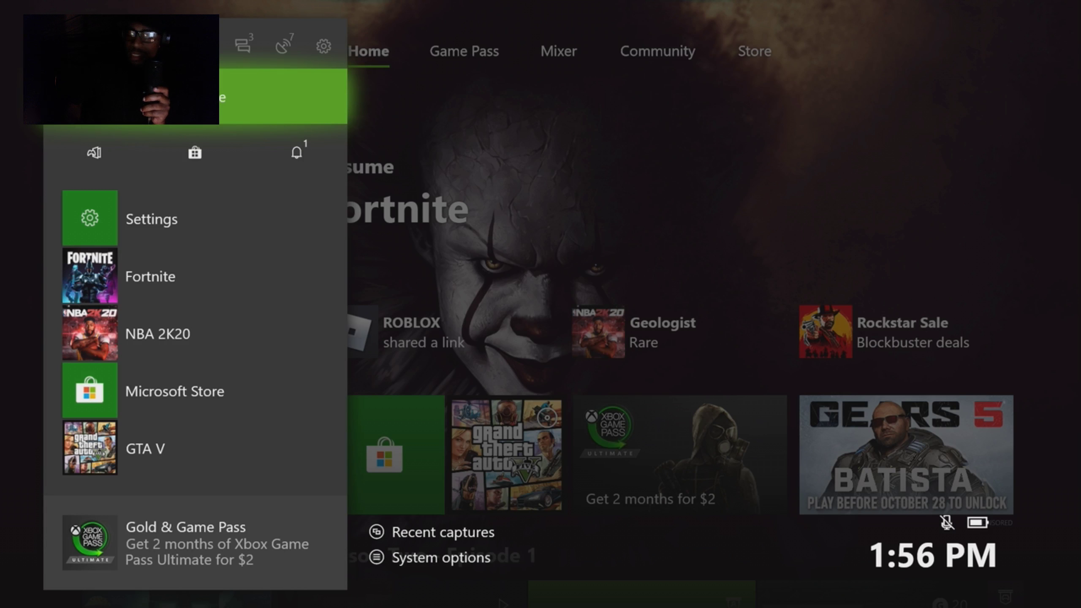
key("Right")
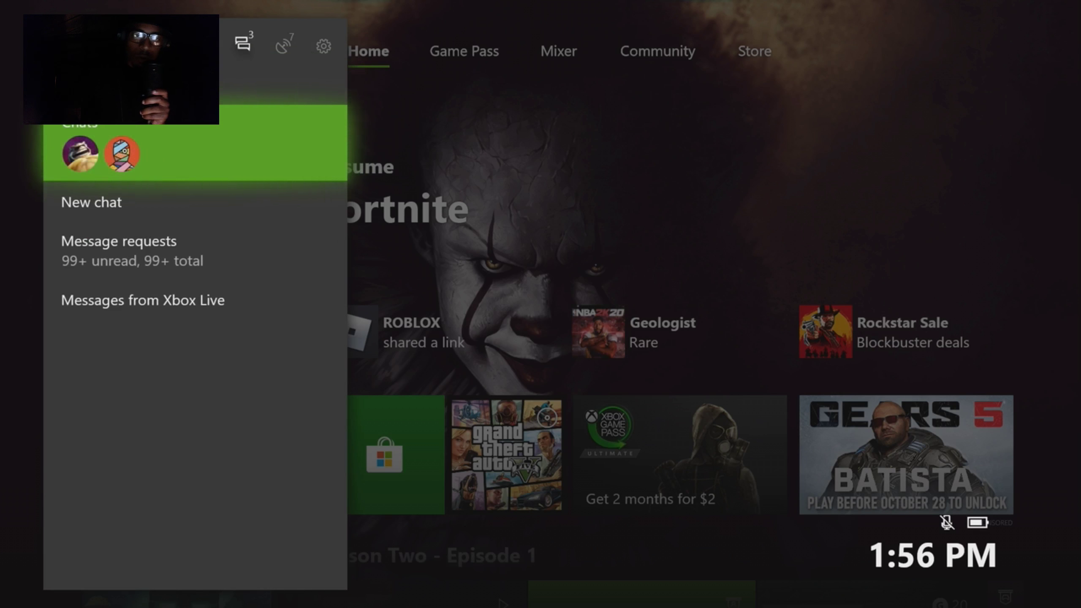
key("Right")
key("Right")
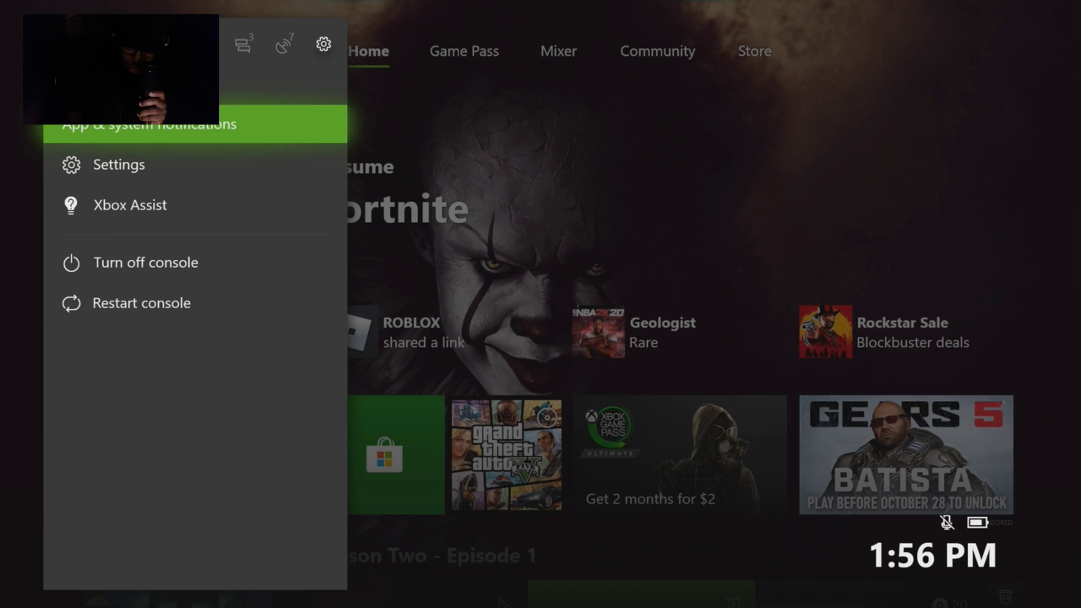
key("Down")
key("Return")
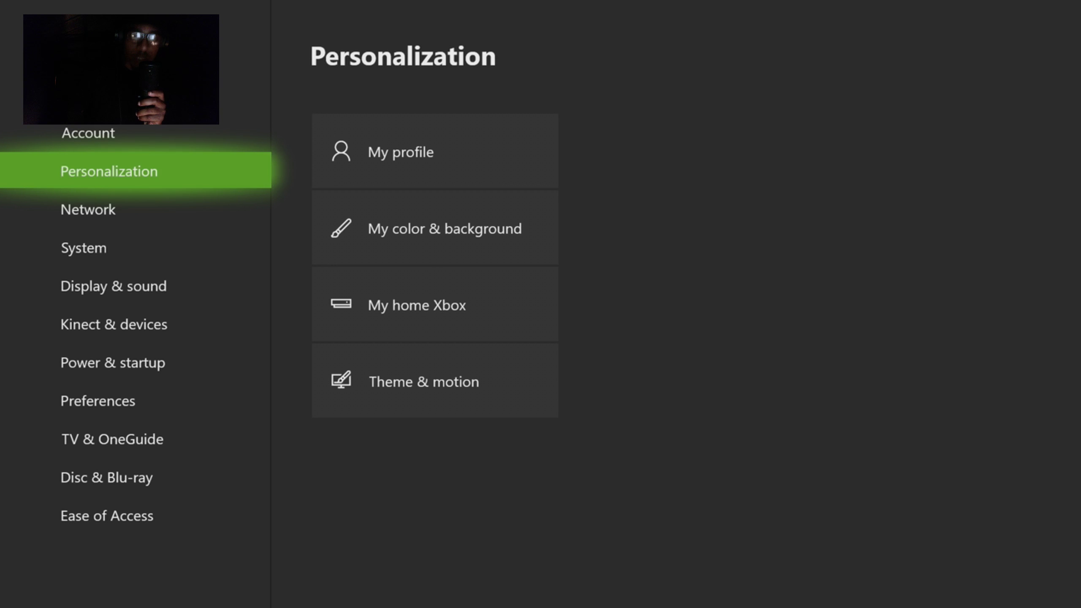
Browse the Personalization tiles (profile, color & background) and open My home Xbox.
key("Down")
key("Up")
key("Right")
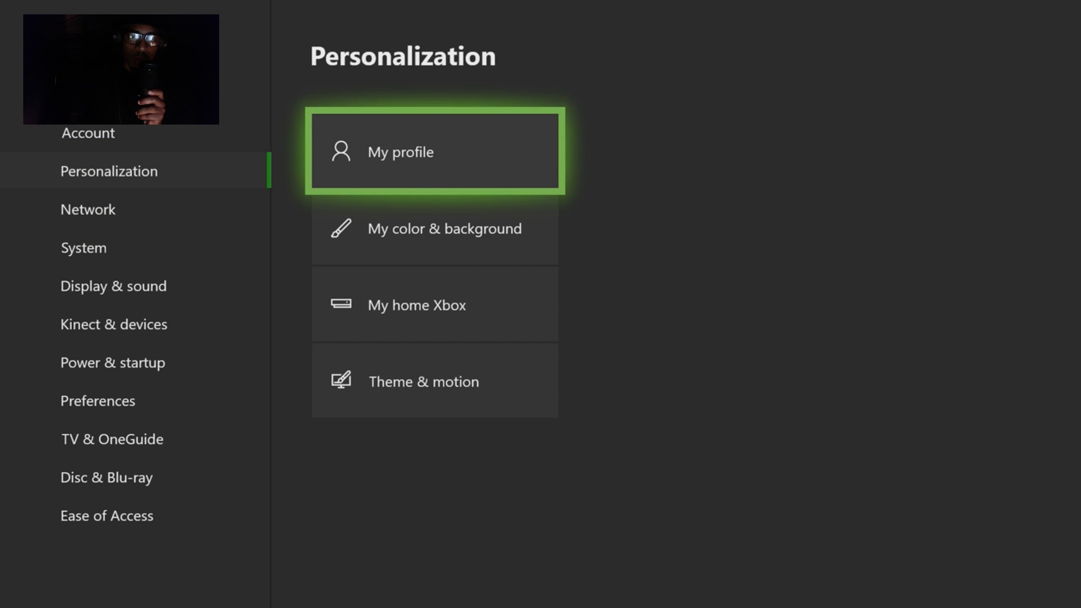
key("Down")
key("Down")
key("Down")
key("Up")
key("Up")
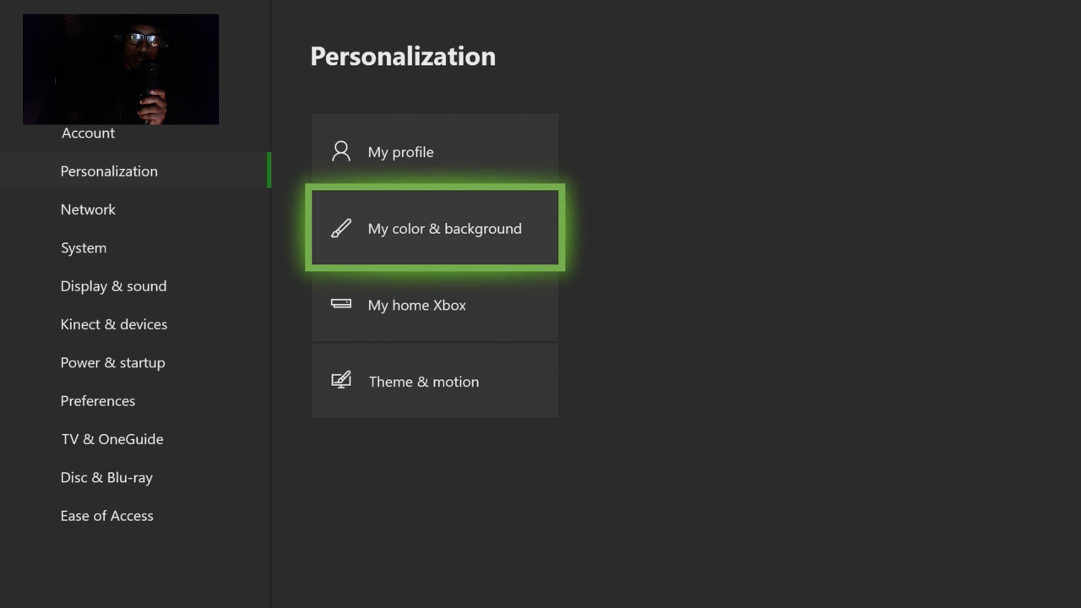
key("Up")
key("Down")
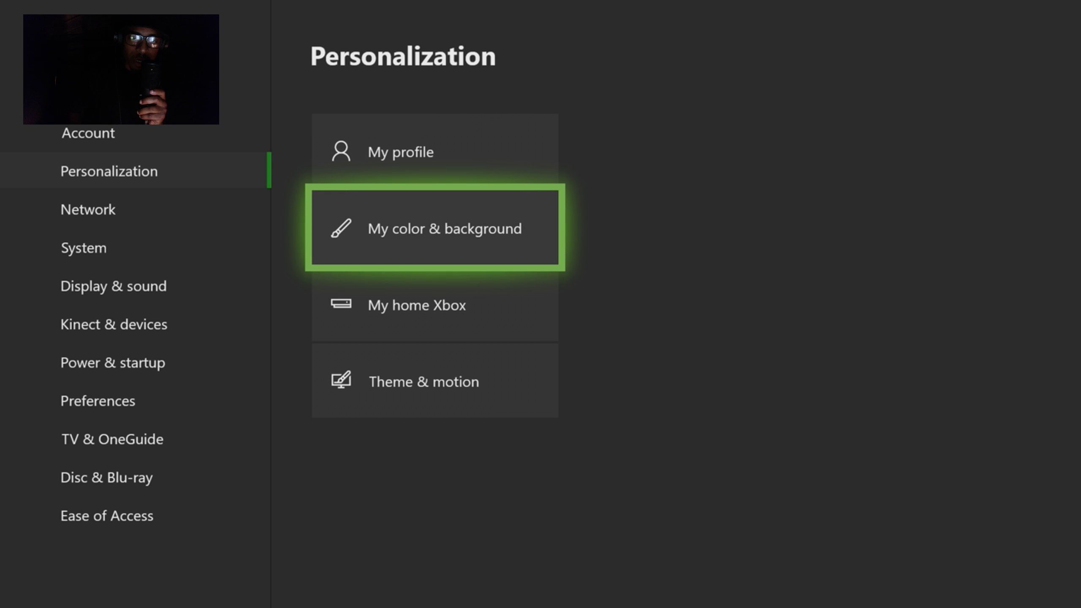
key("Up")
key("Down")
key("Down")
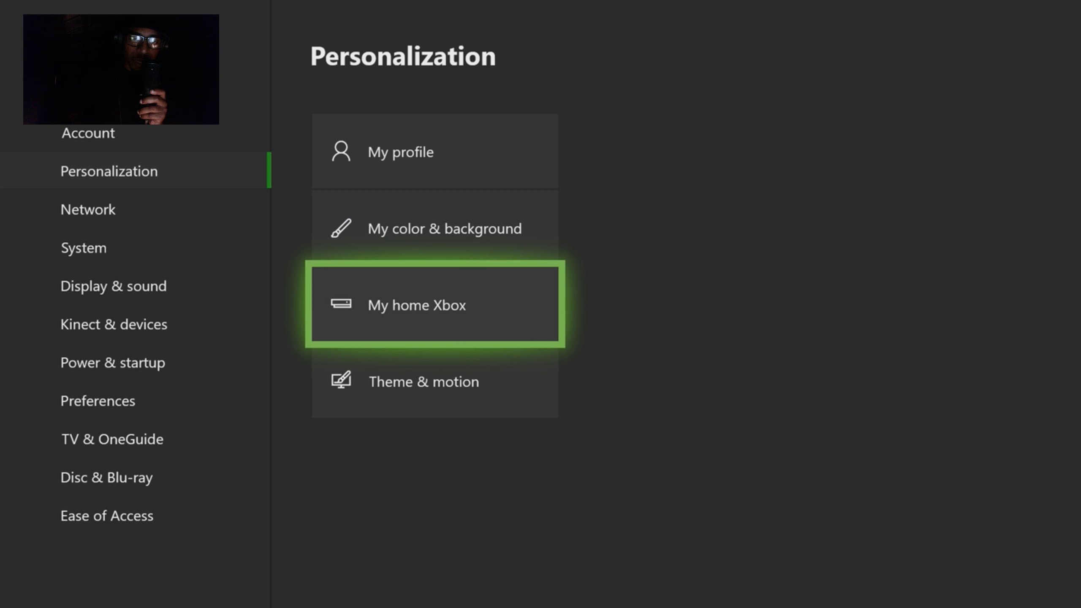
key("Return")
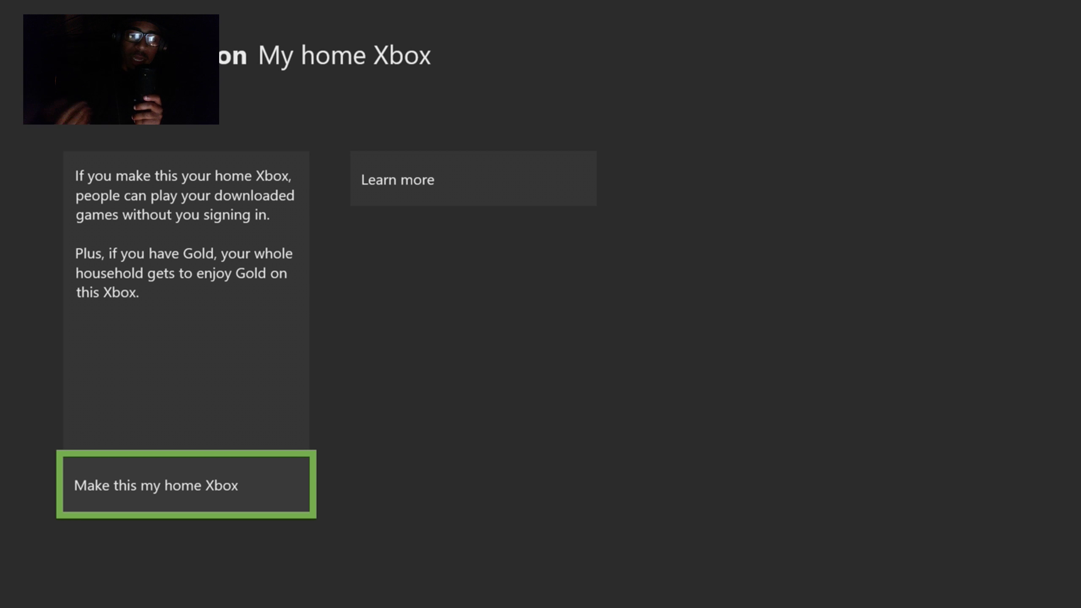
Glance at Learn more, then back out without choosing Make this my home Xbox.
key("Right")
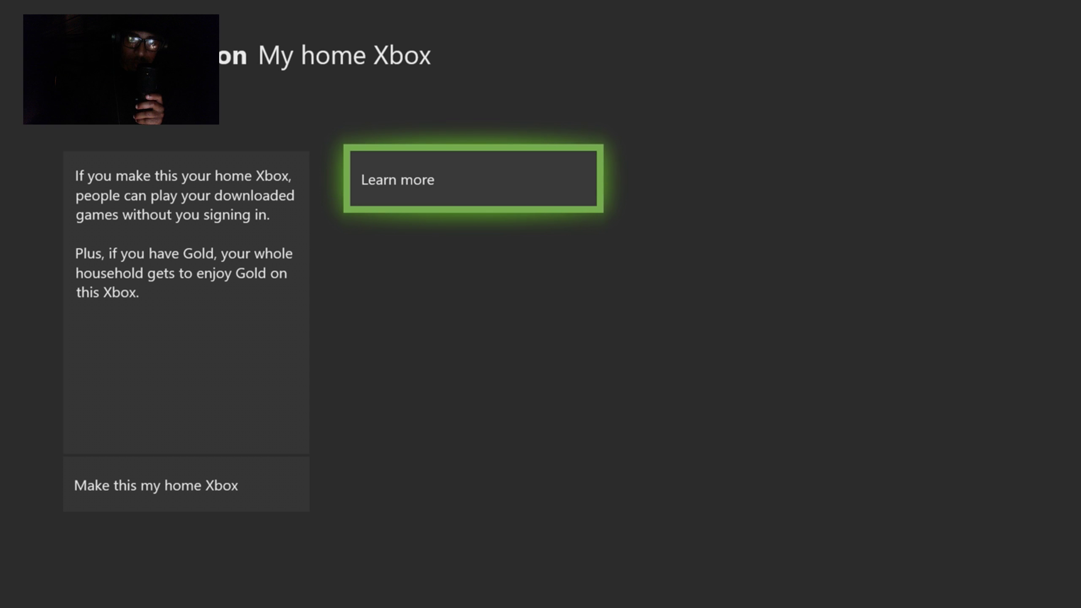
key("Left")
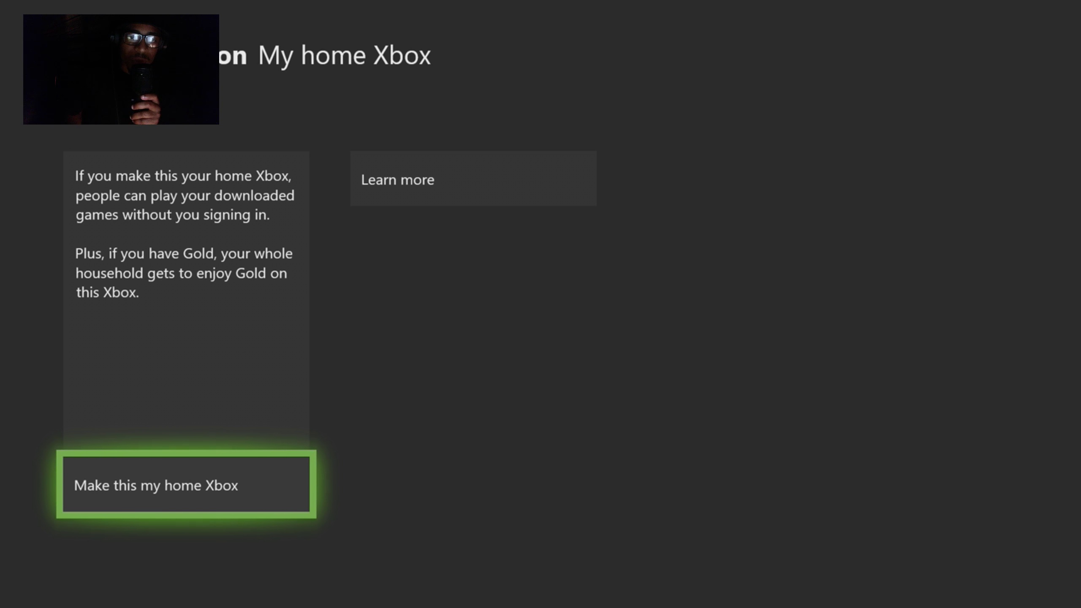
key("Escape")
key("Escape")
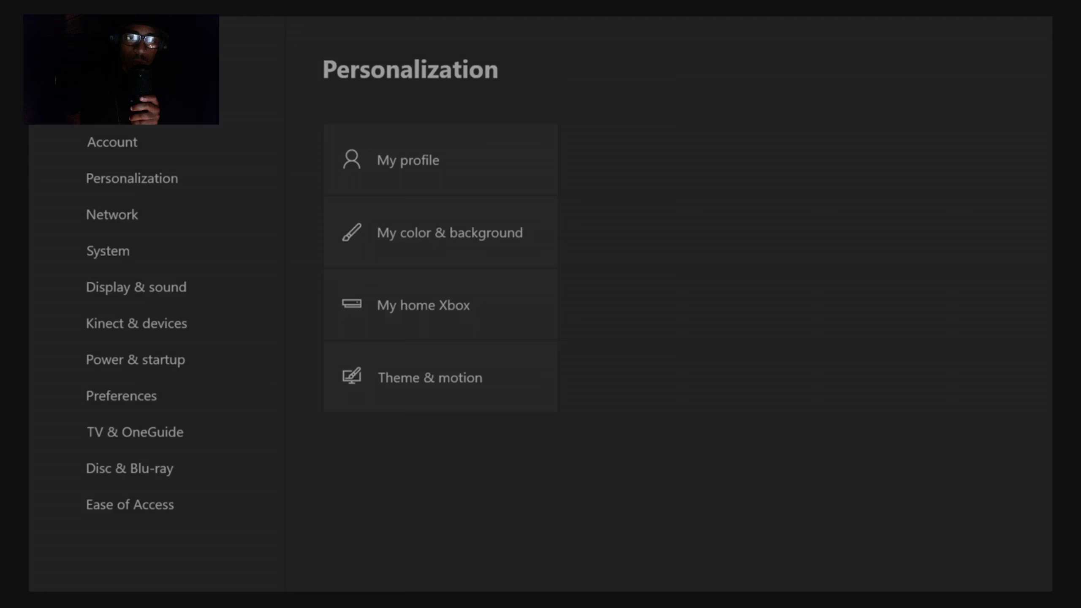
Open the Rockstar Publisher Sale in the Store, scroll its games, and back out.
key("Right")
key("Right")
key("Right")
key("Right")
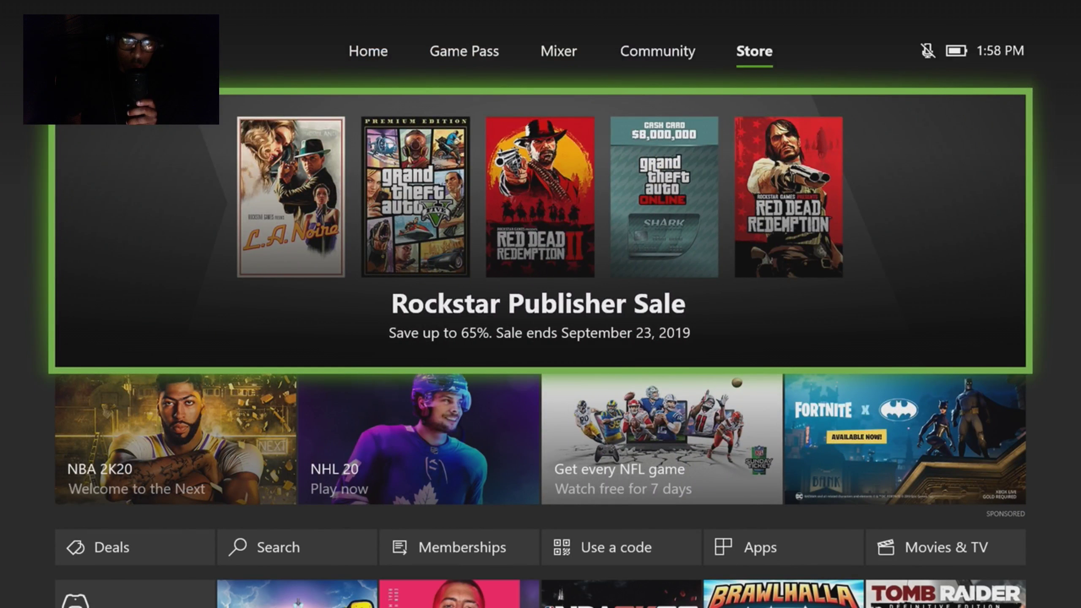
key("Return")
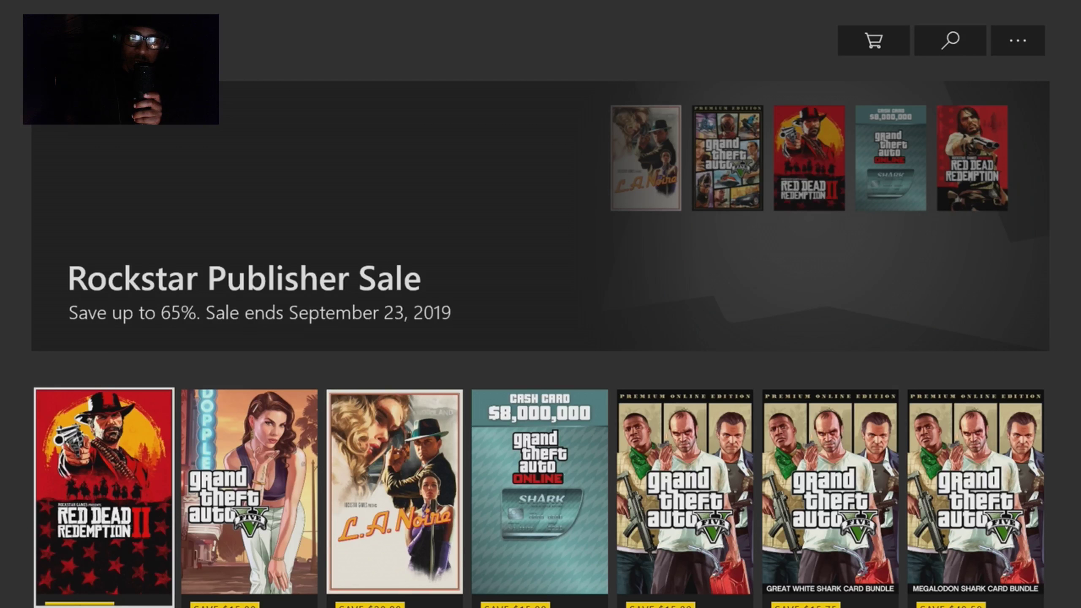
key("Down")
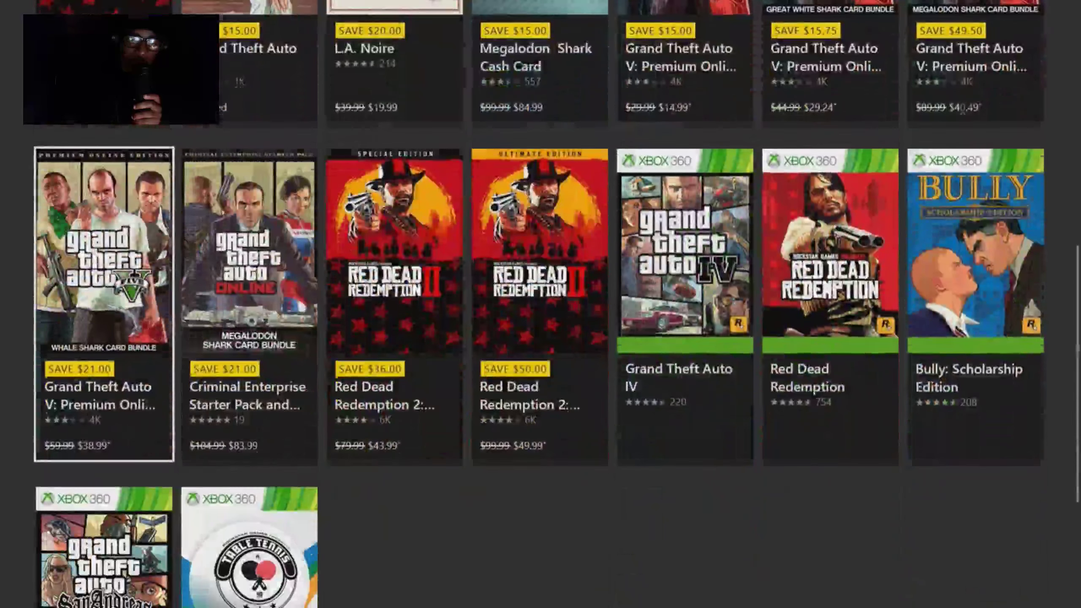
key("Up")
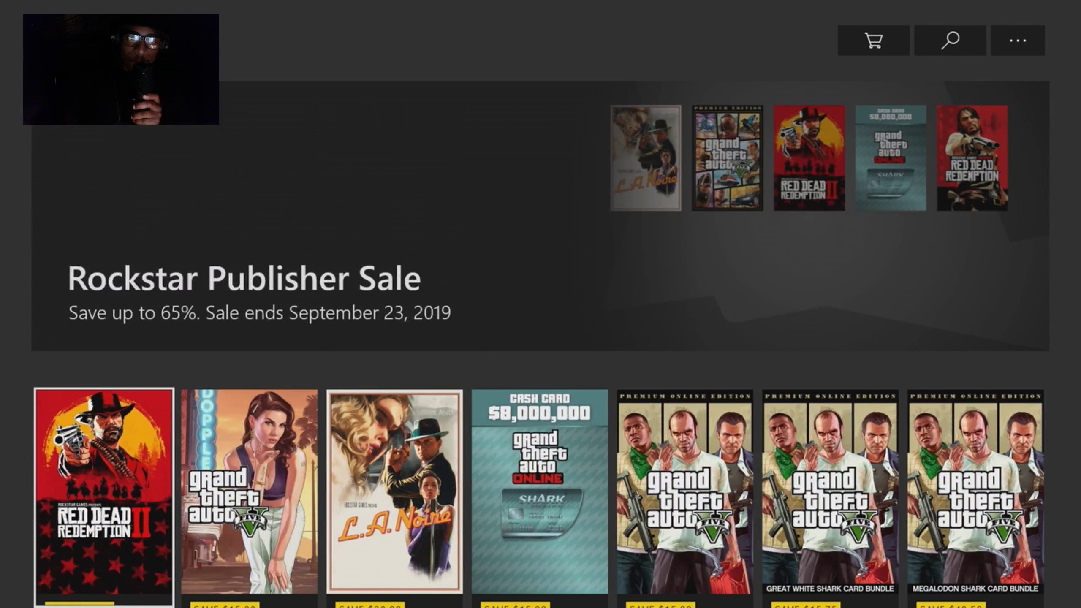
key("Escape")
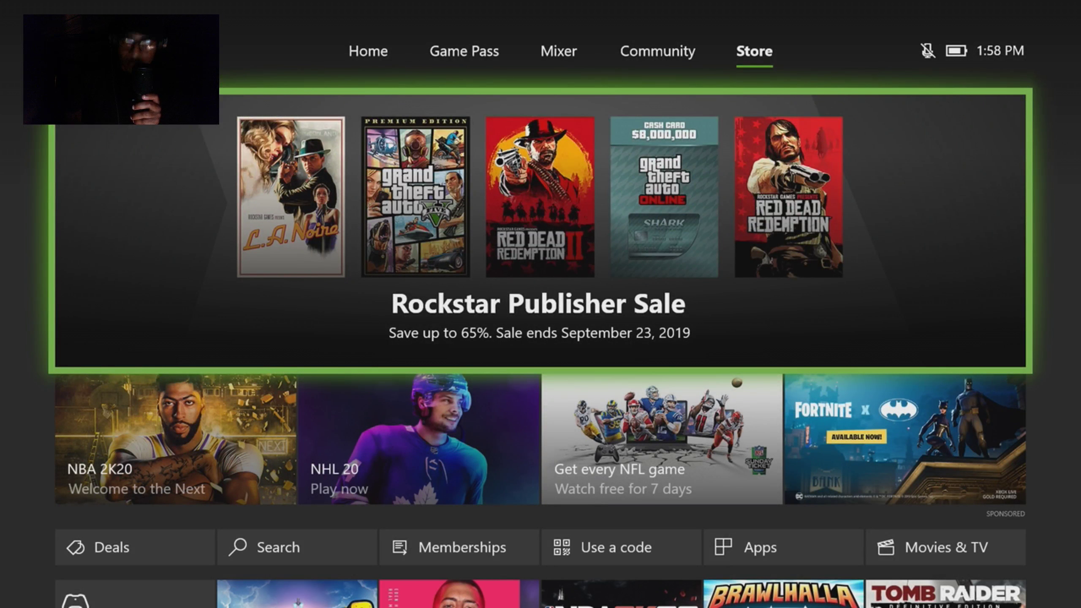
Return to the Store home and browse its category row, from Apps and Movies & TV to search.
key("Return")
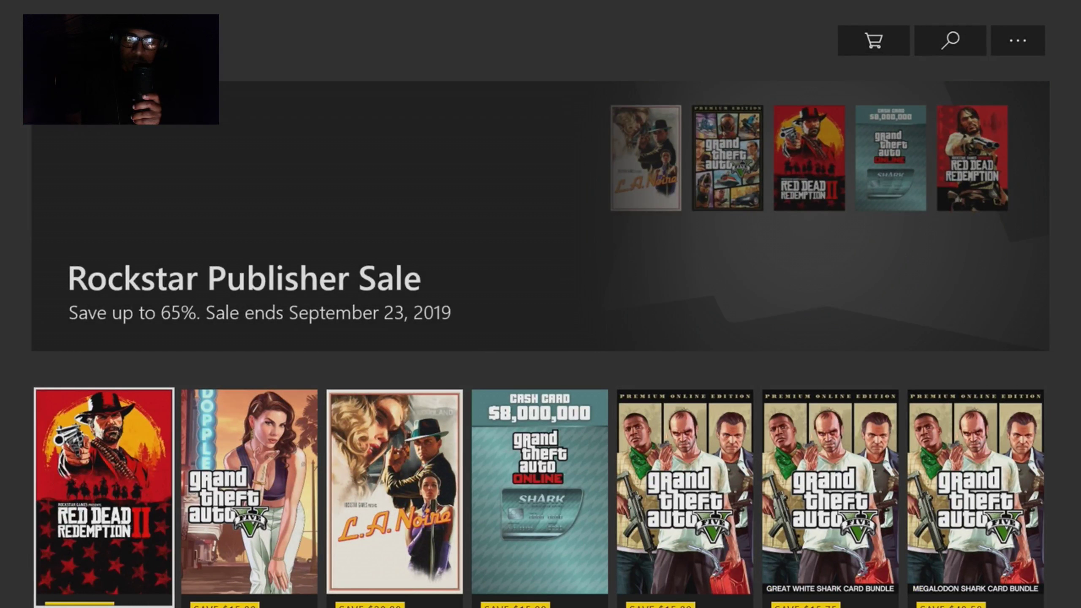
key("Escape")
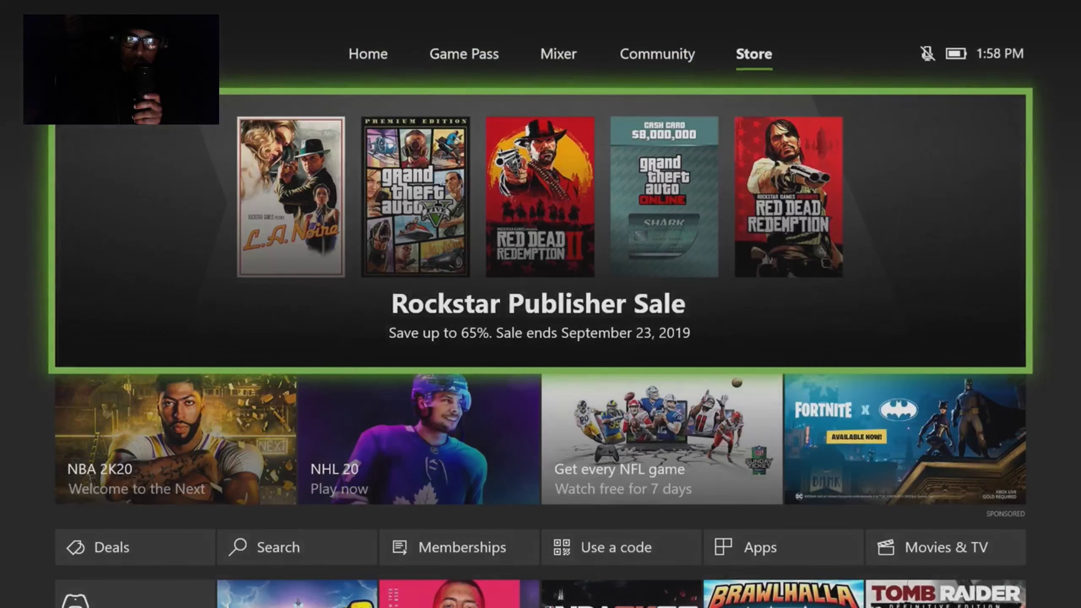
key("Down")
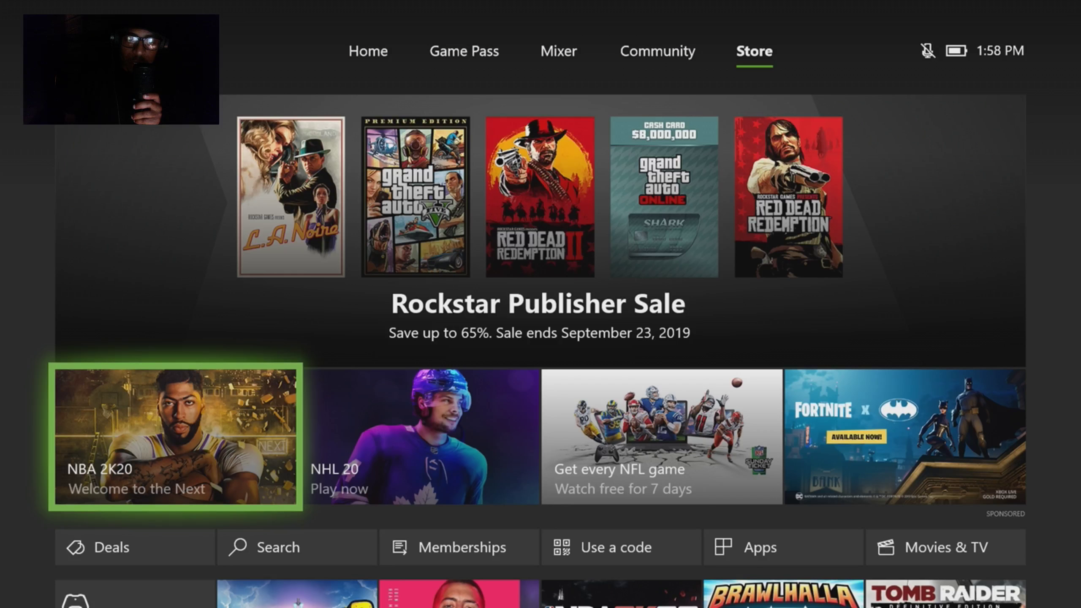
key("Down")
key("Right")
key("Right")
key("Right")
key("Right")
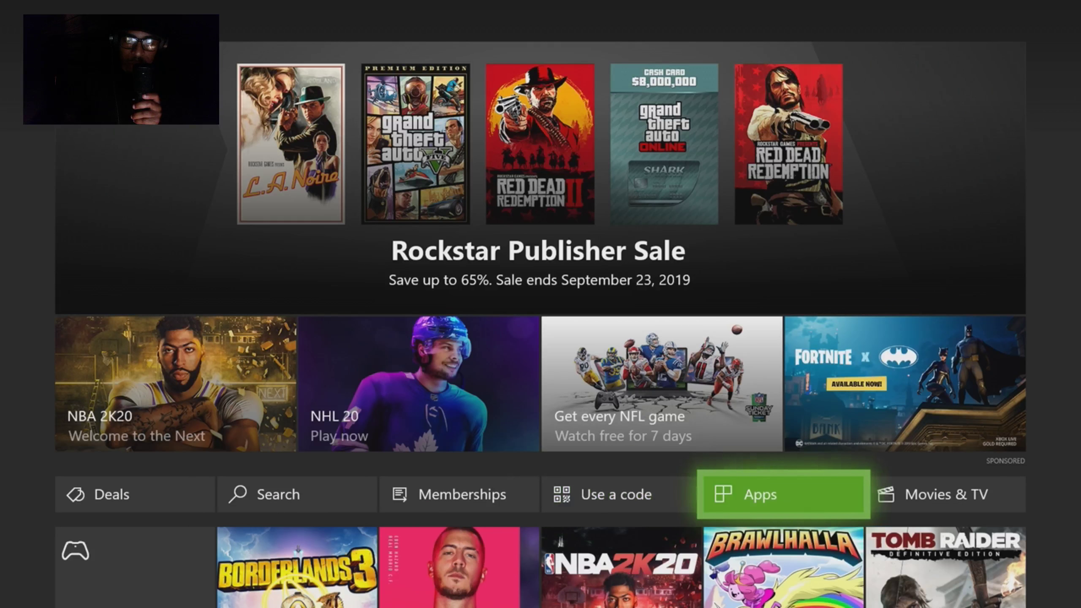
key("Right")
key("Left")
key("Left")
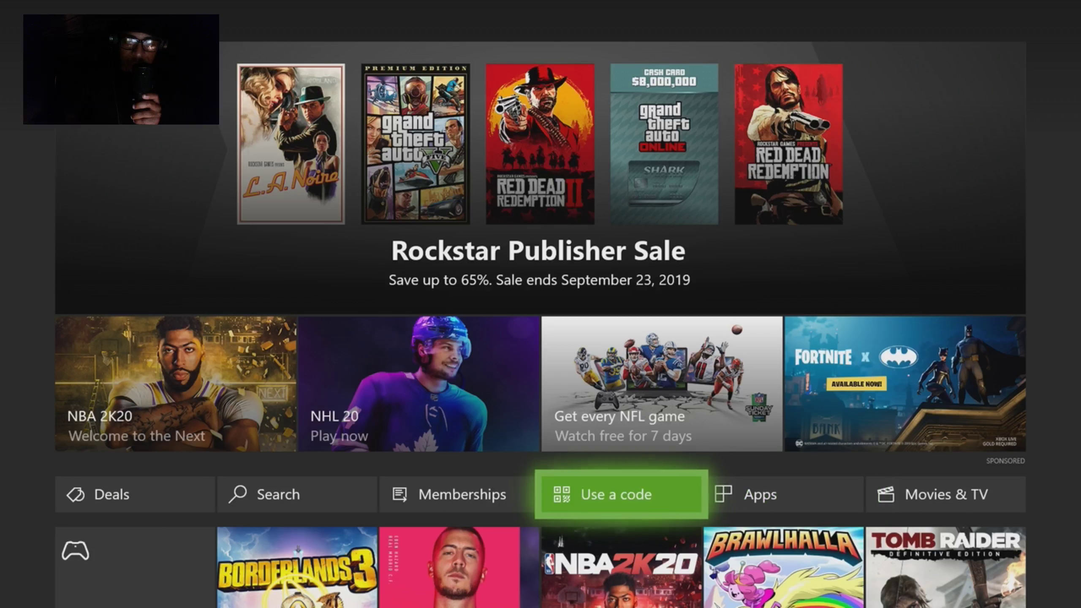
key("Right")
key("Left")
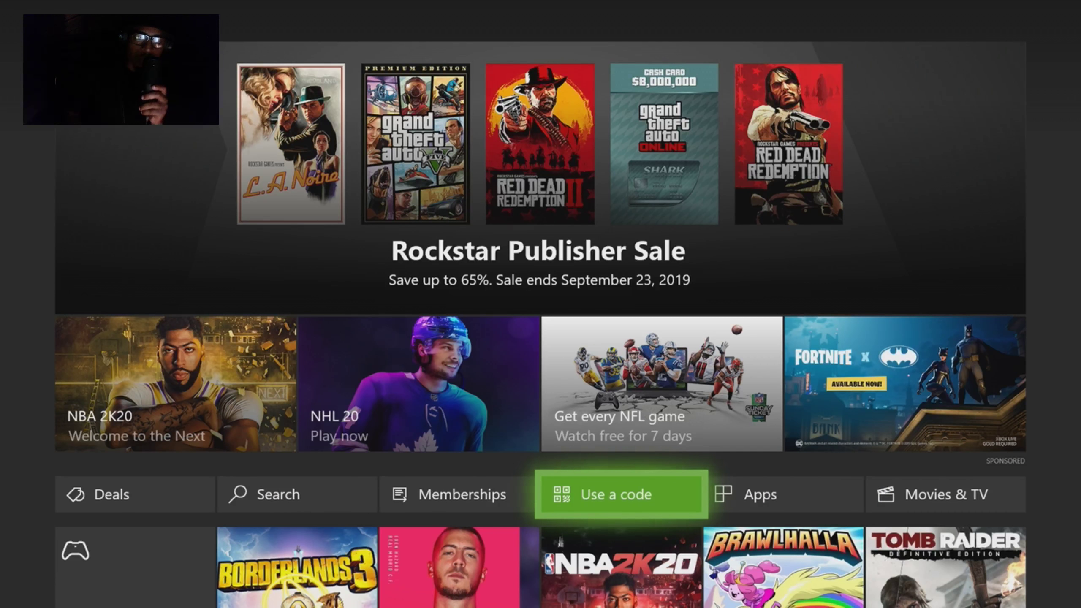
key("Left")
key("Left")
key("Left")
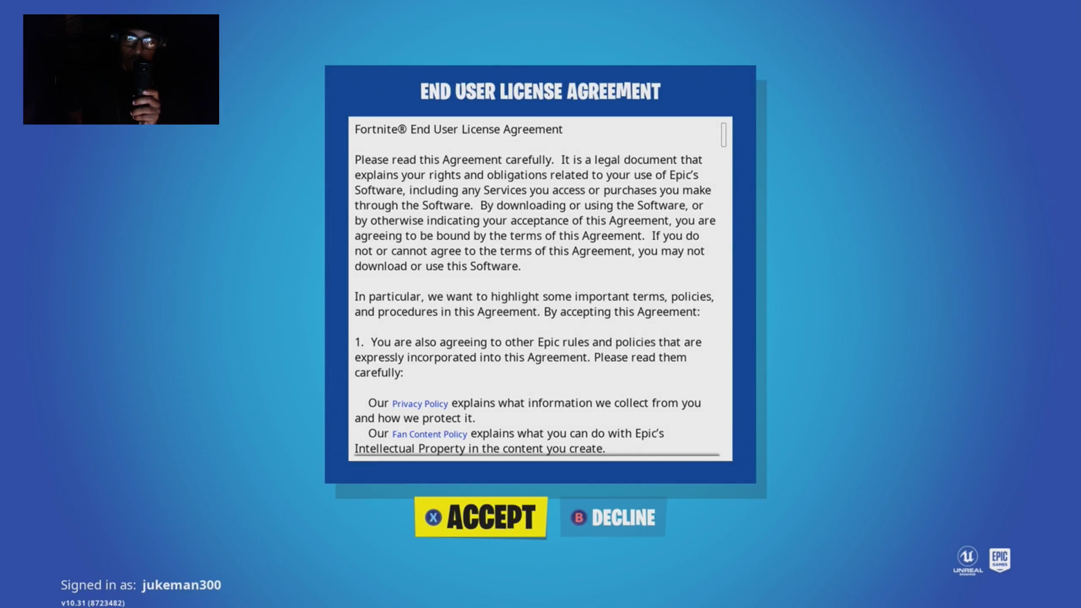
Leave Fortnite's licence screen for Home and open the Store's deals page.
key("super")
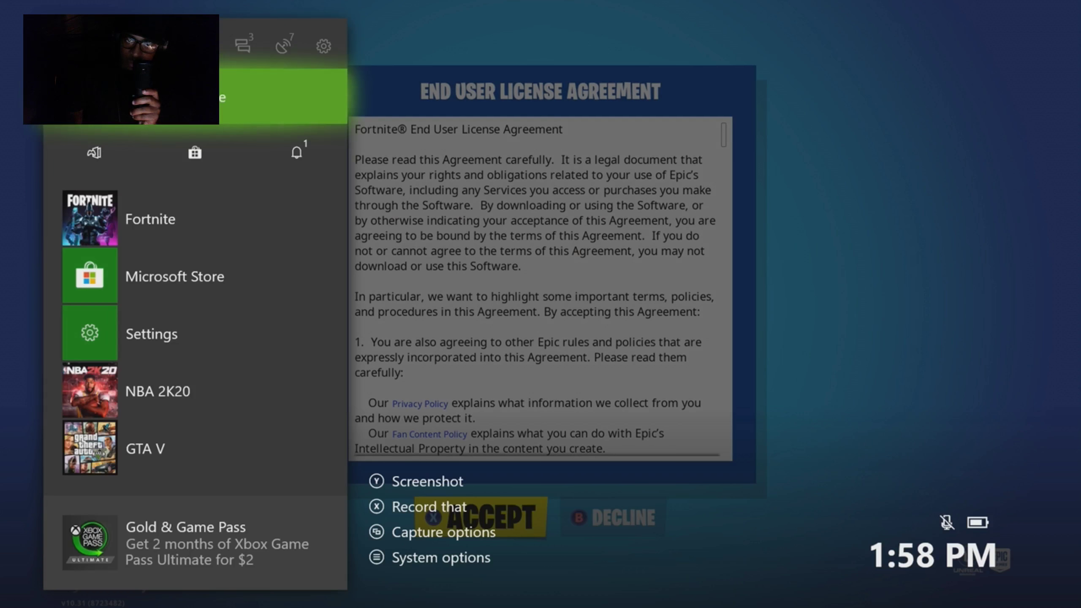
key("super")
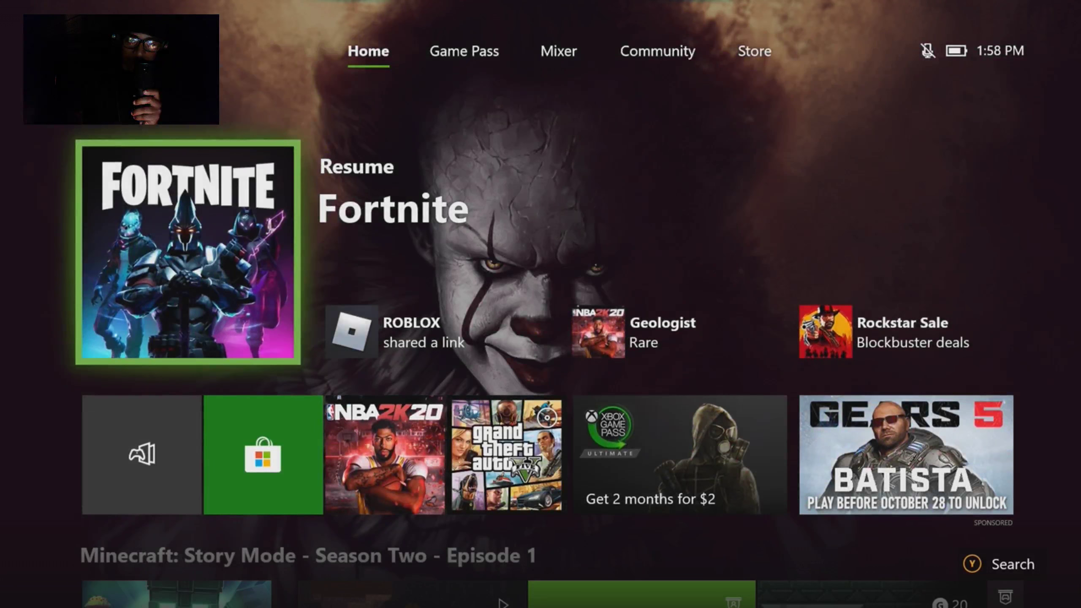
key("Tab")
key("Tab")
key("Tab")
key("Tab")
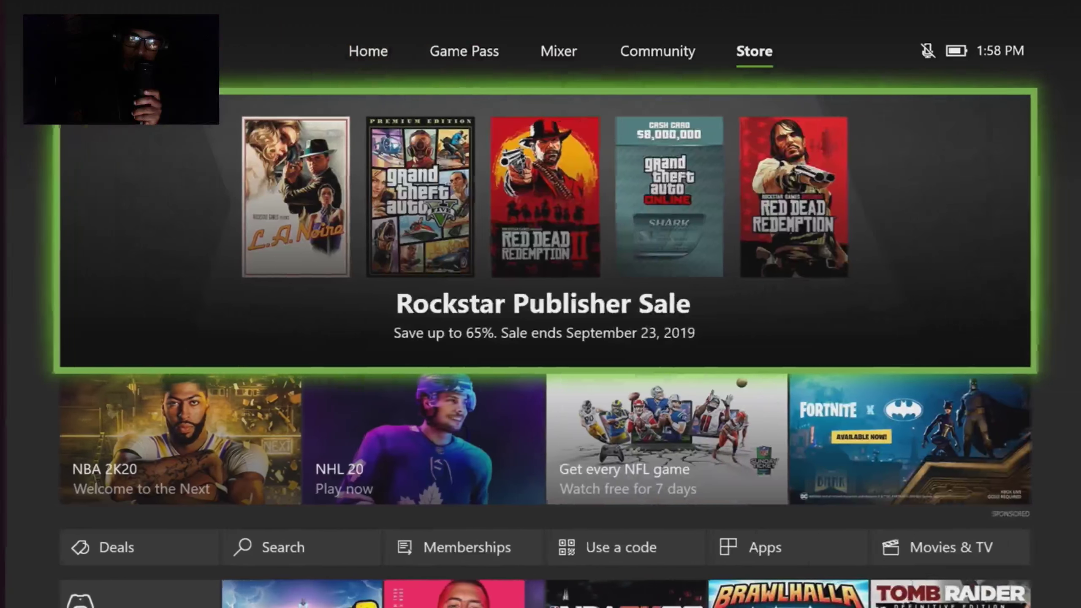
key("Down")
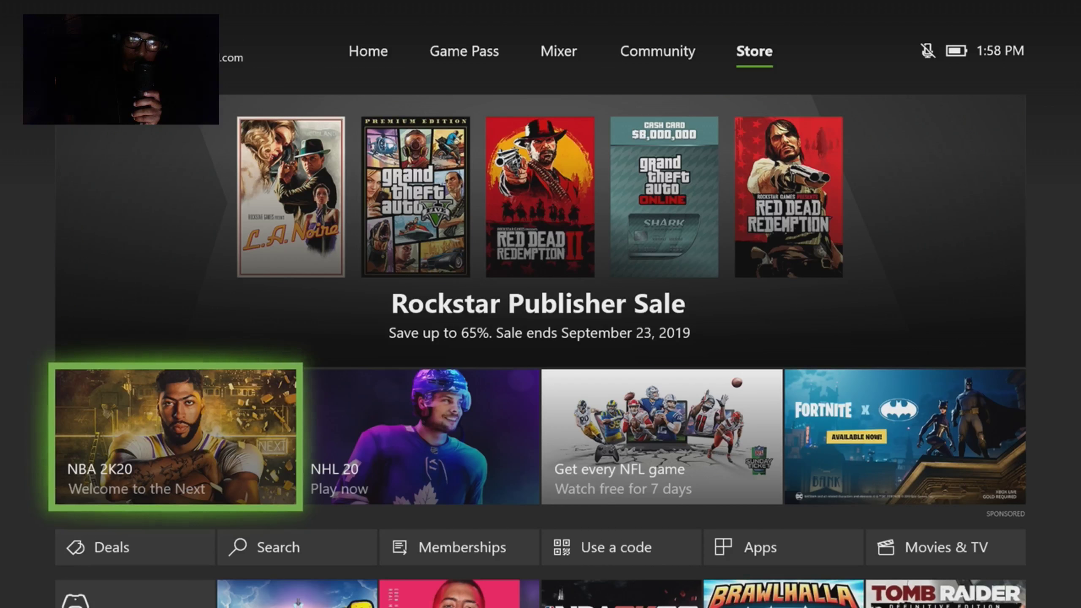
key("Down")
key("Return")
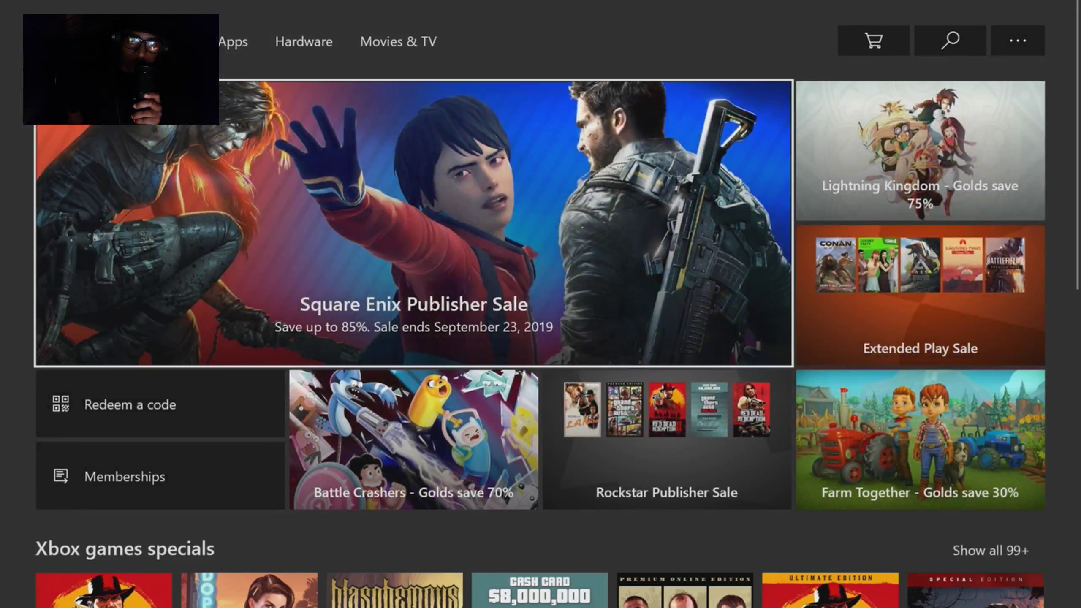
Move past the Square Enix Publisher Sale banner and open the Memberships section.
key("Down")
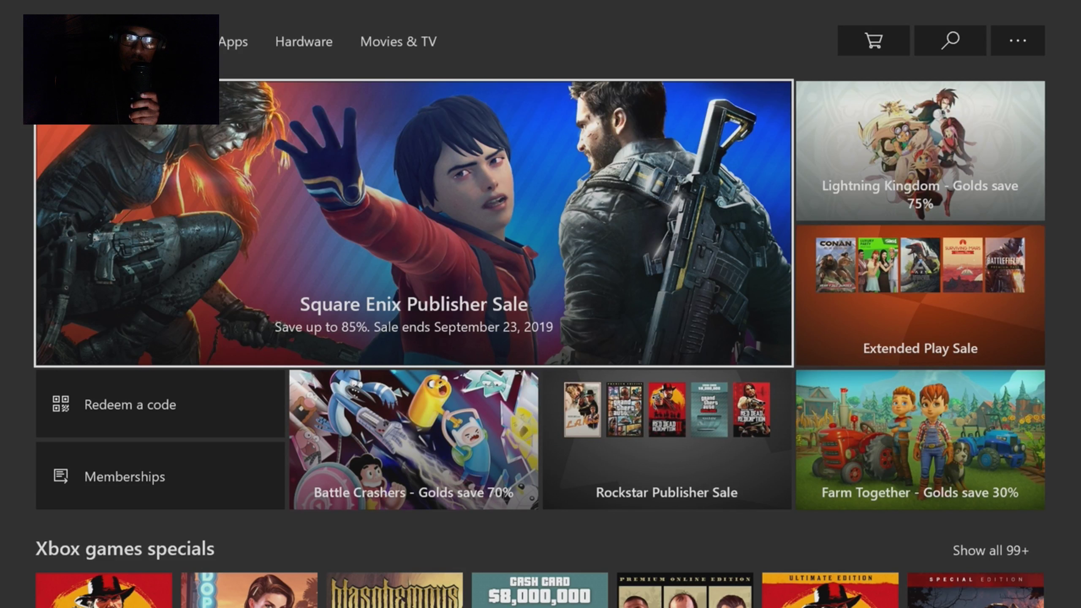
key("Down")
key("Down")
key("Up")
key("Down")
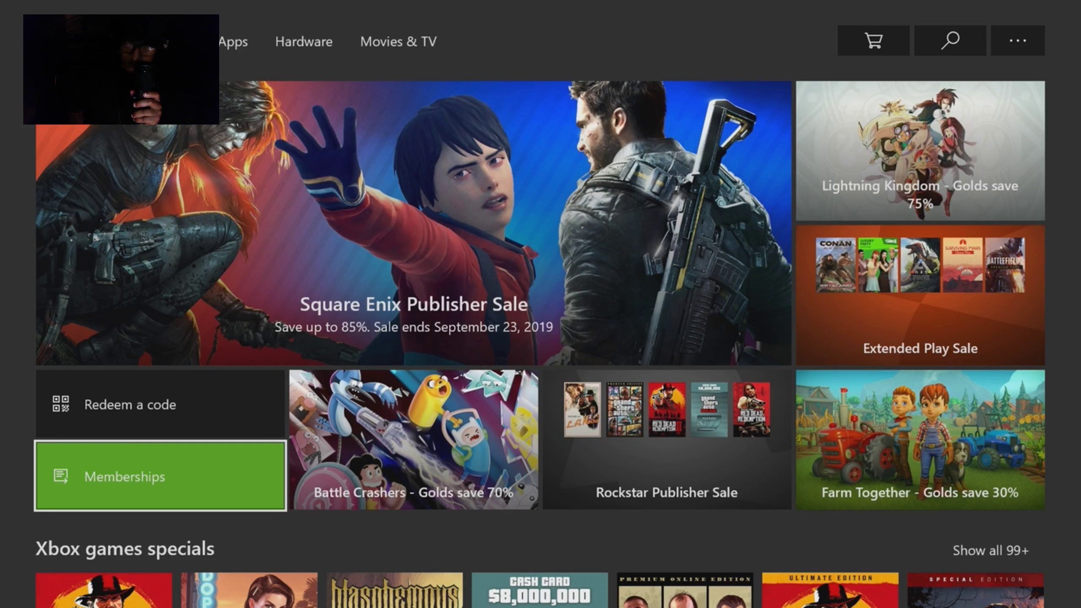
key("Return")
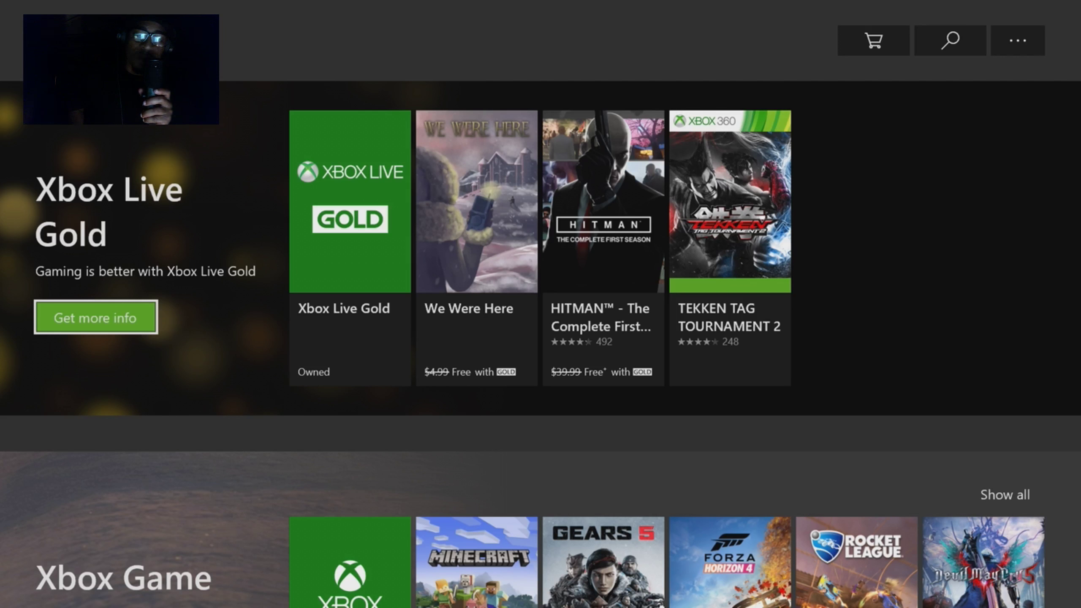
Open the full Xbox Live Gold page, weigh Manage against Share Gold, and select Share Gold on this Xbox.
key("Return")
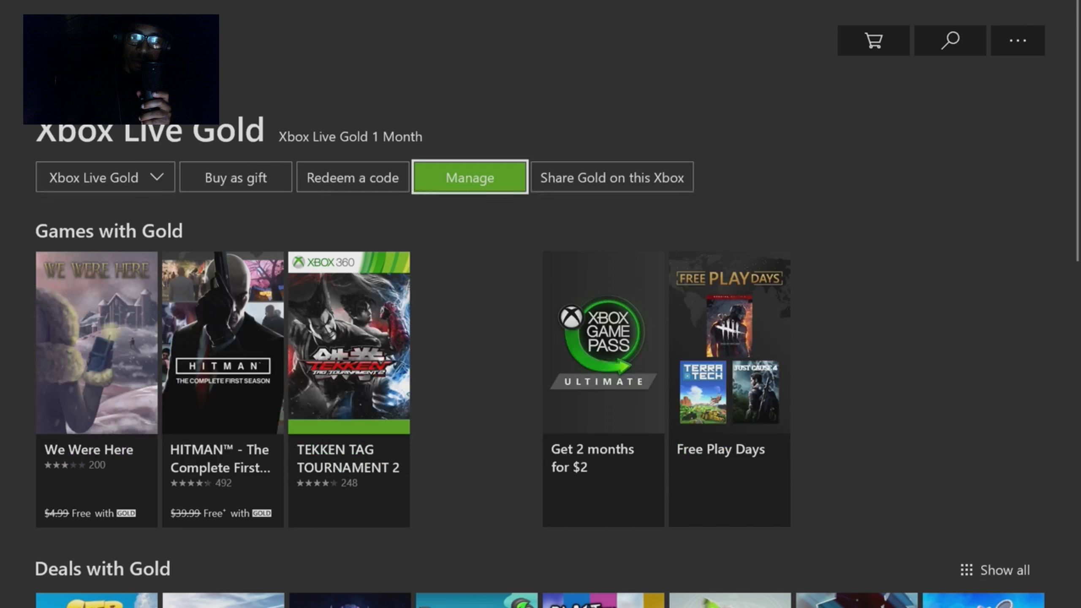
key("Right")
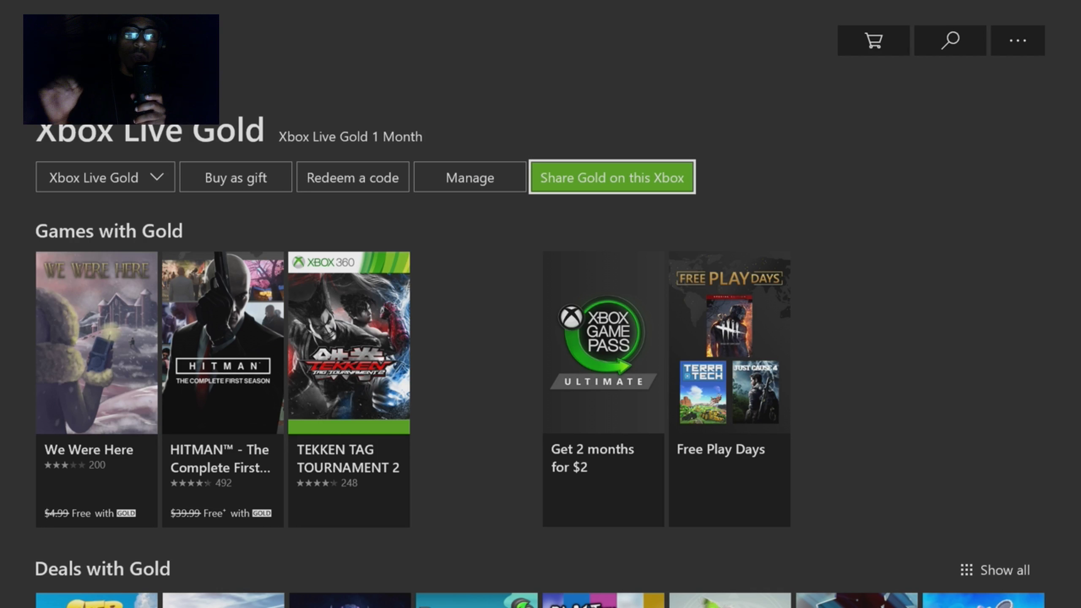
key("Left")
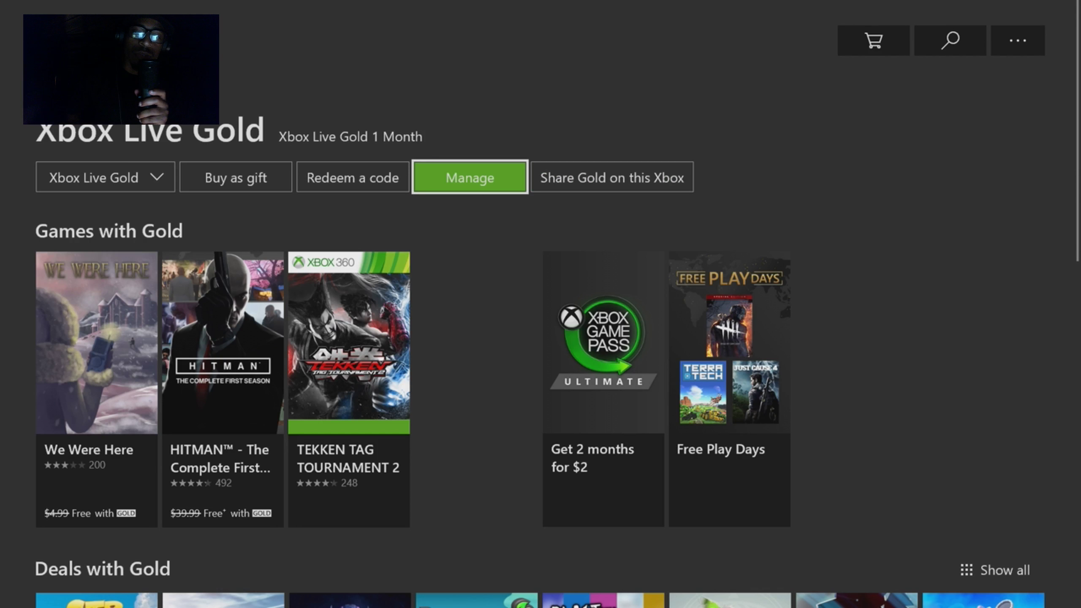
key("Left")
key("Left")
key("Right")
key("Right")
key("Right")
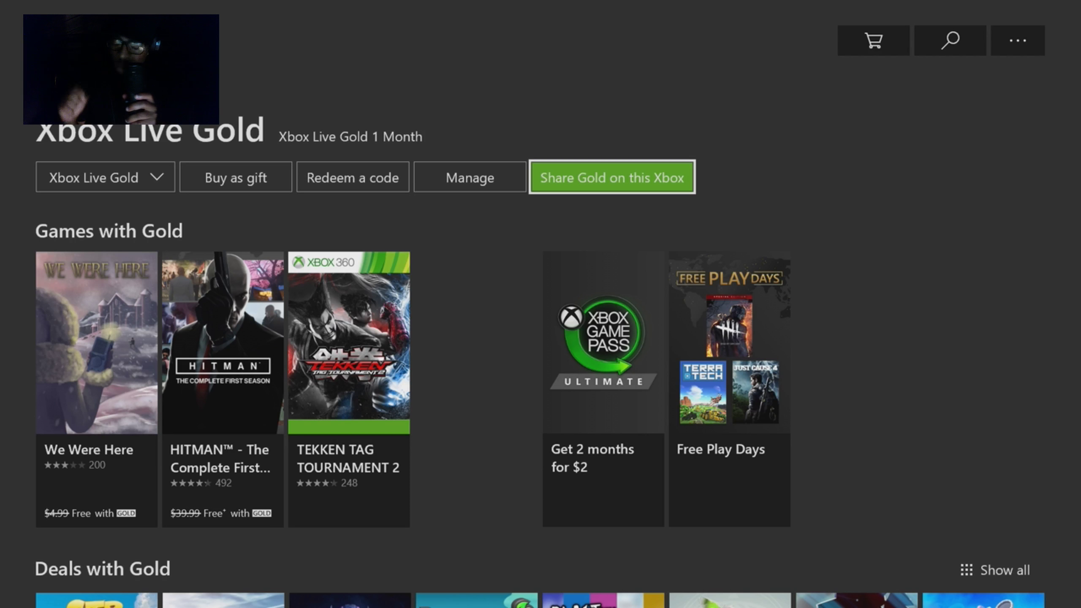
key("Return")
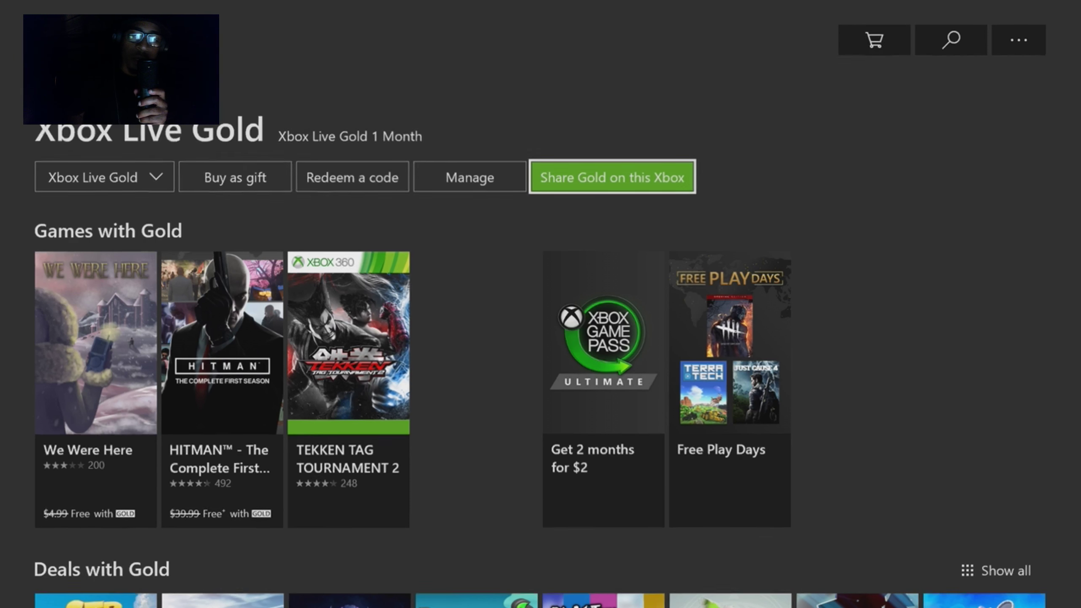